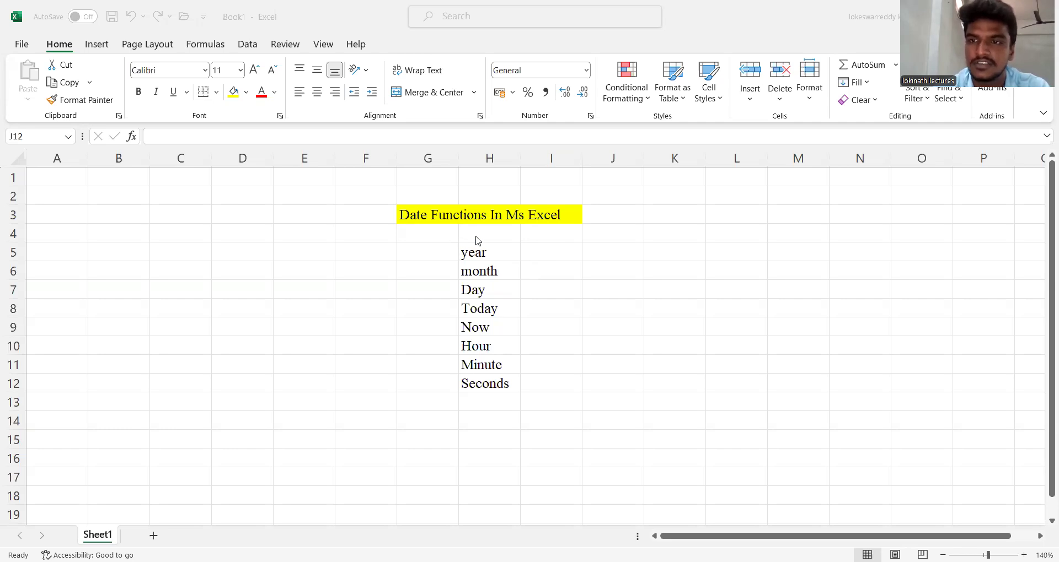
Step: Enter the date 05-06-2024 in cell J5, in the row labelled year
{"action": "left_click", "coordinate": [509, 253]}
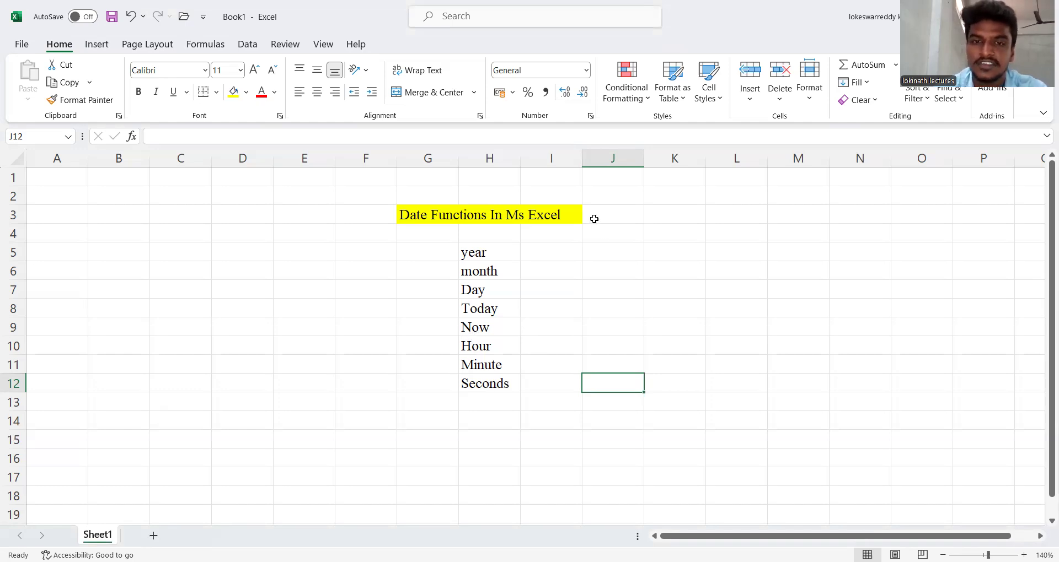
{"action": "left_click", "coordinate": [606, 253]}
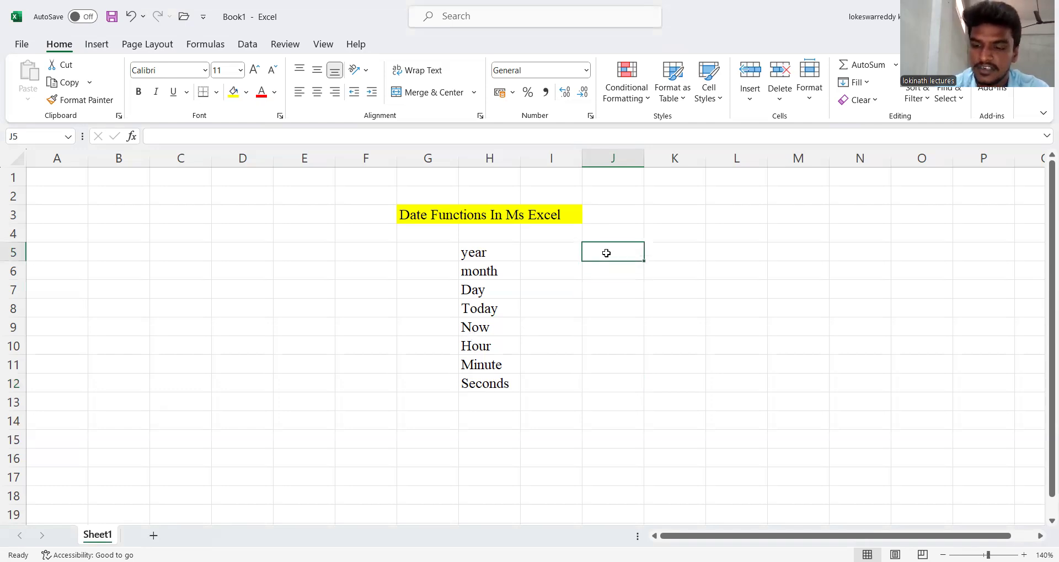
{"action": "type", "text": "05"}
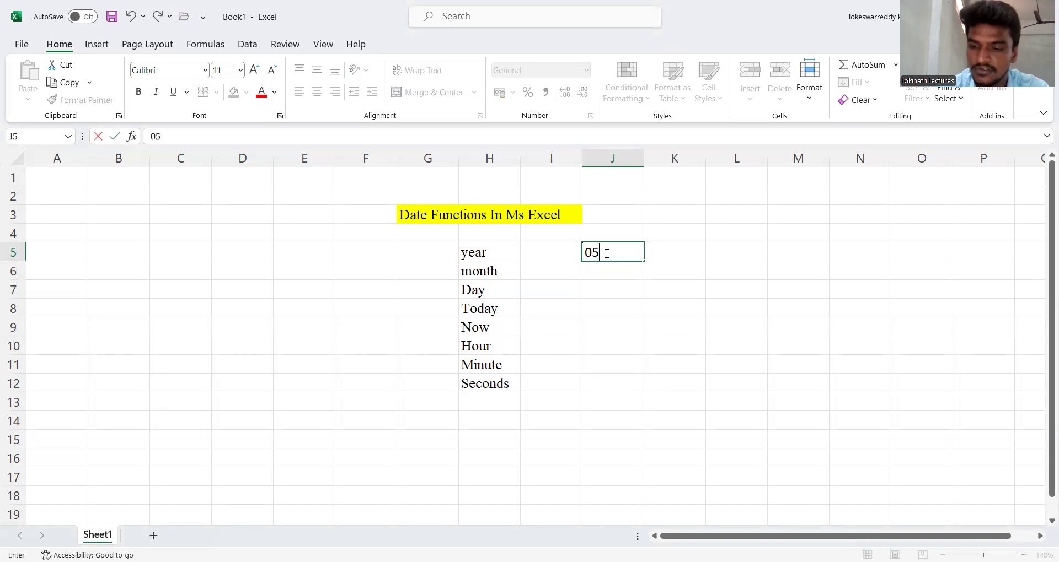
{"action": "type", "text": "-06"}
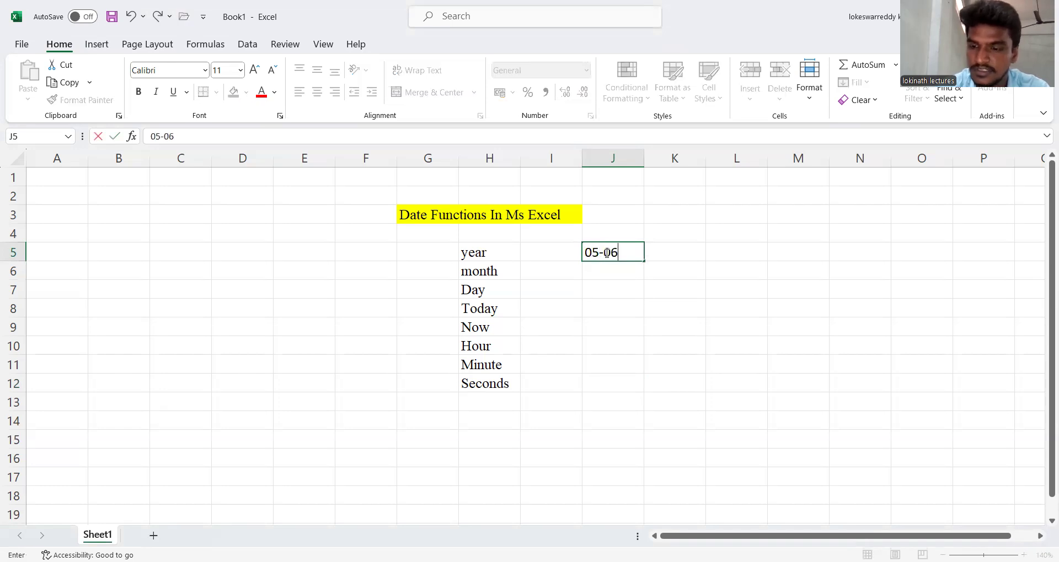
{"action": "type", "text": "-2024"}
{"action": "key", "text": "Return"}
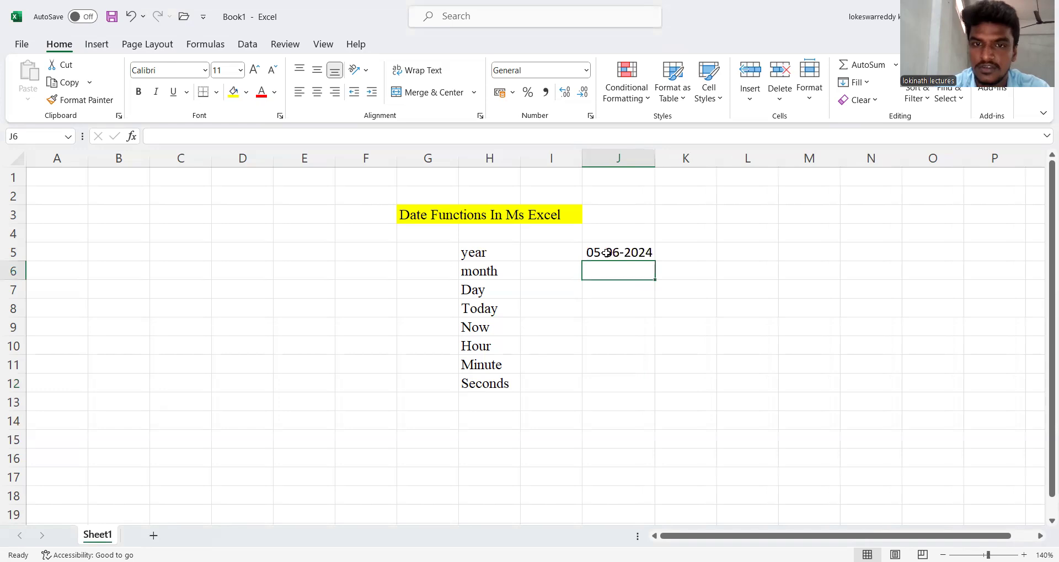
{"action": "left_click", "coordinate": [641, 255]}
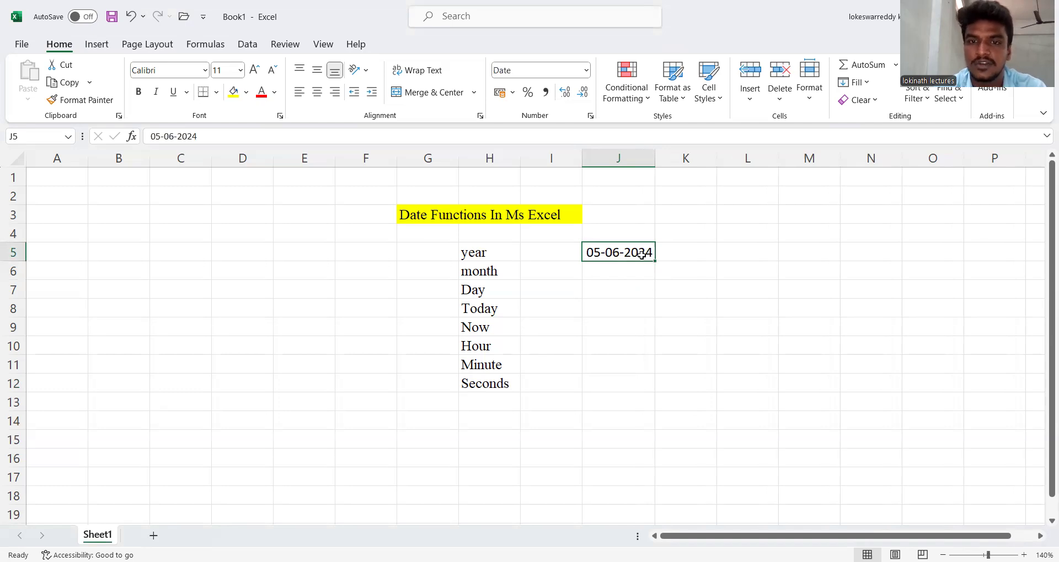
Step: Extract the year from the date in J5 into cell K5 with the formula =year(J5)
{"action": "left_click", "coordinate": [673, 256]}
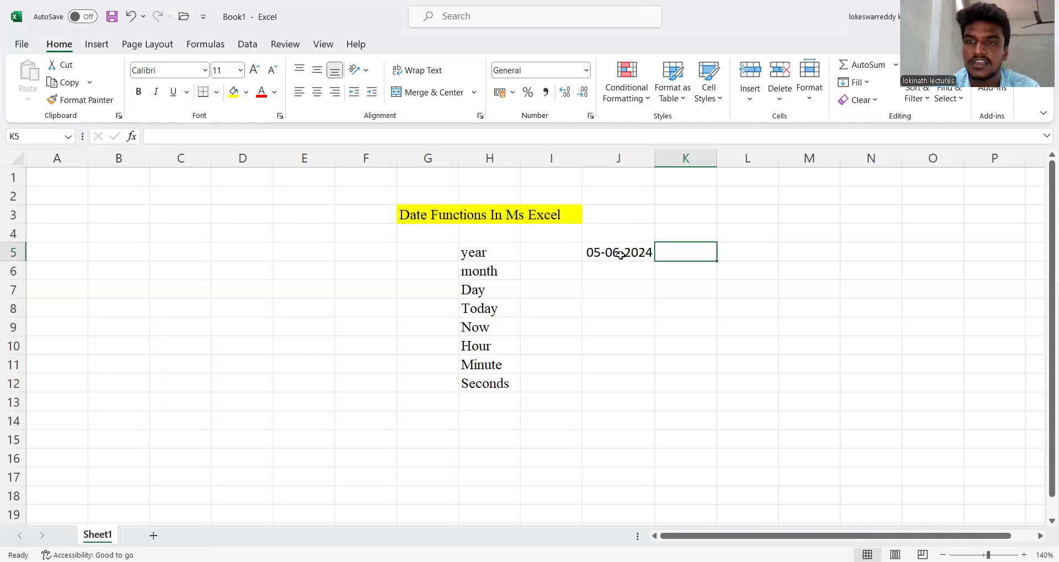
{"action": "double_click", "coordinate": [686, 253]}
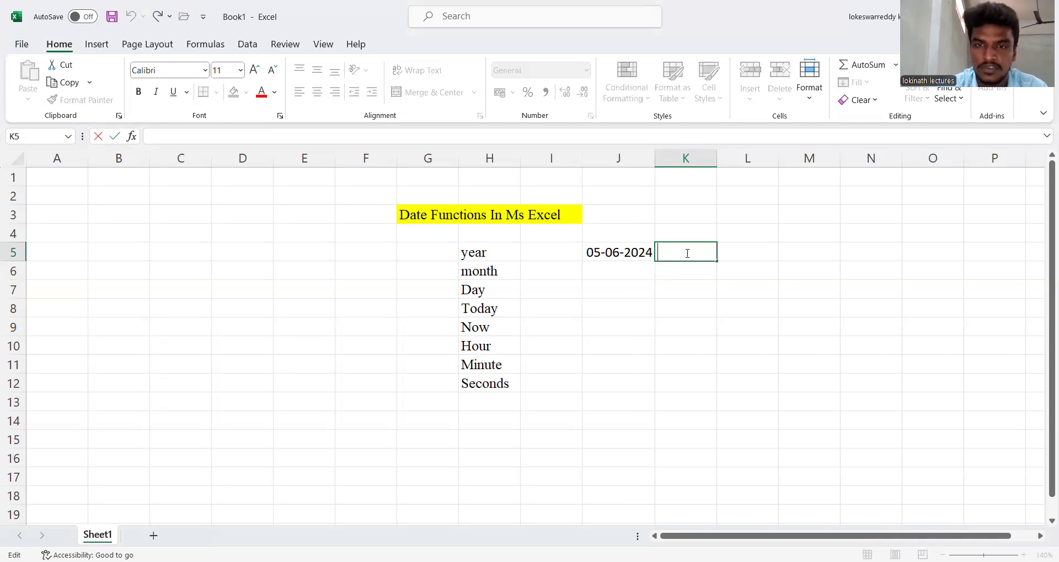
{"action": "type", "text": "=y"}
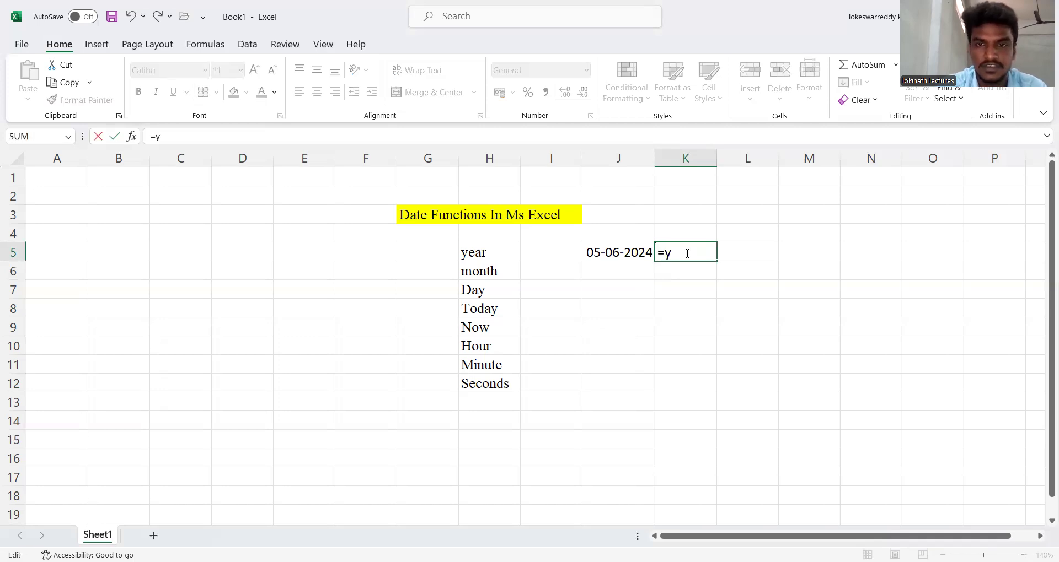
{"action": "type", "text": "ear("}
{"action": "left_click", "coordinate": [632, 253]}
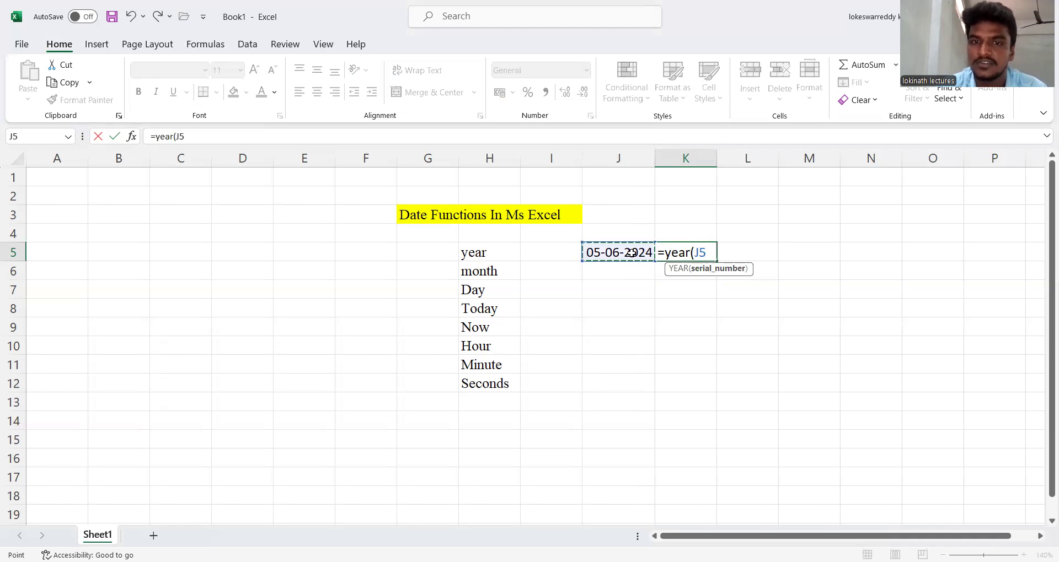
{"action": "type", "text": ")"}
{"action": "key", "text": "Return"}
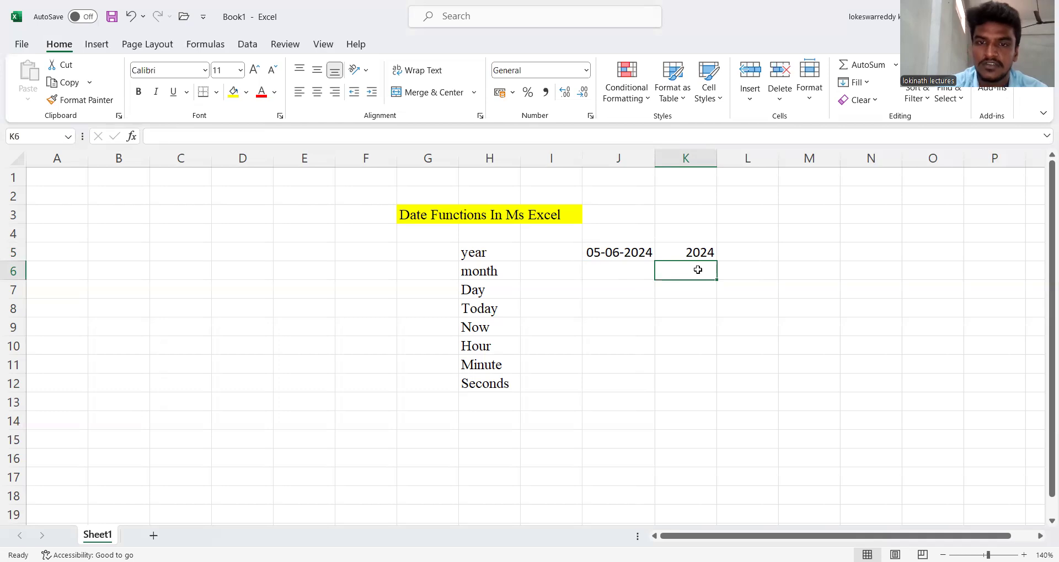
Step: Extract the month from the date in J5 into cell K6 with the formula =month(J5)
{"action": "type", "text": "="}
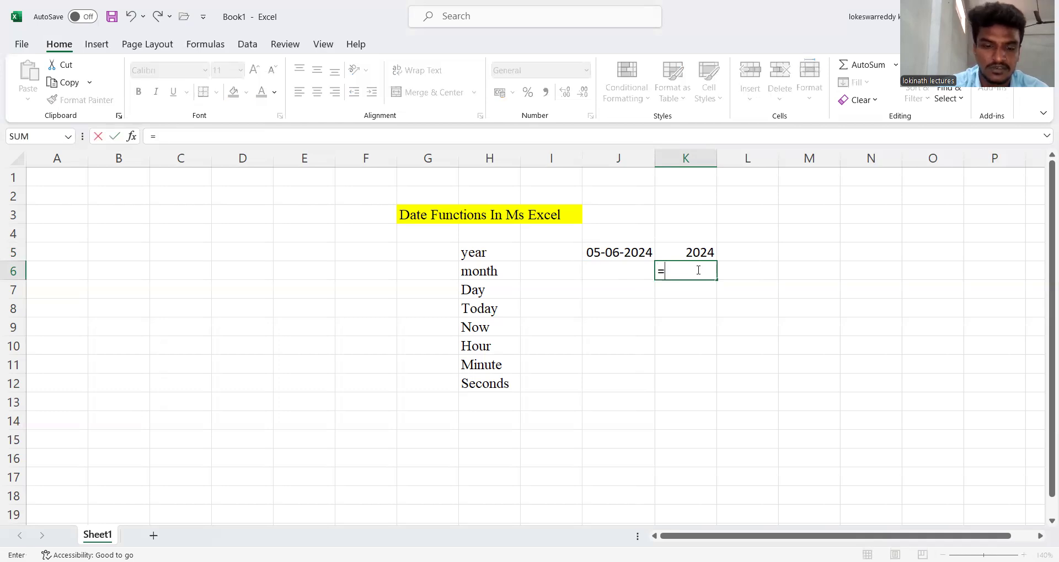
{"action": "type", "text": "month("}
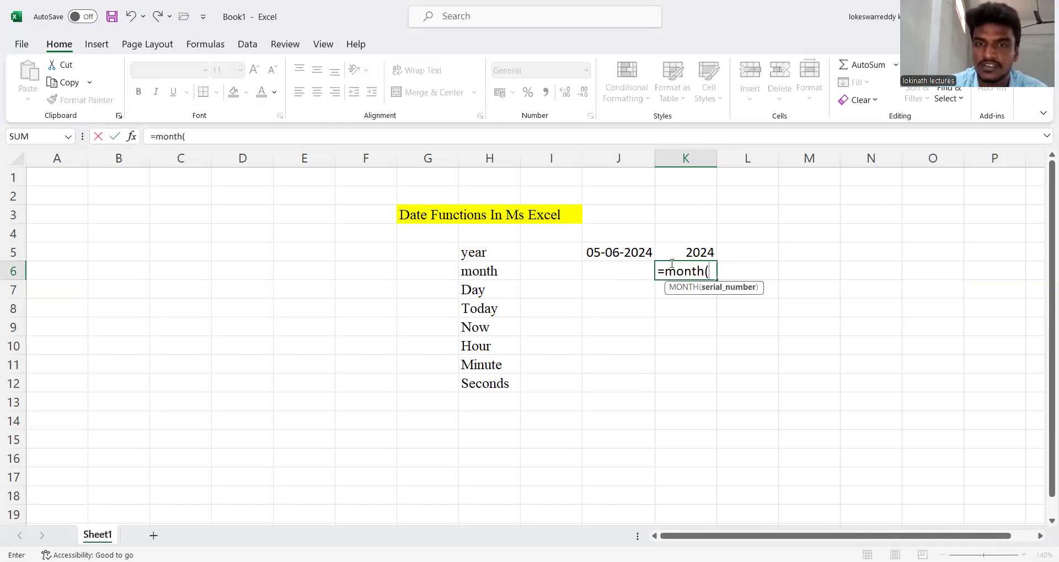
{"action": "left_click", "coordinate": [633, 253]}
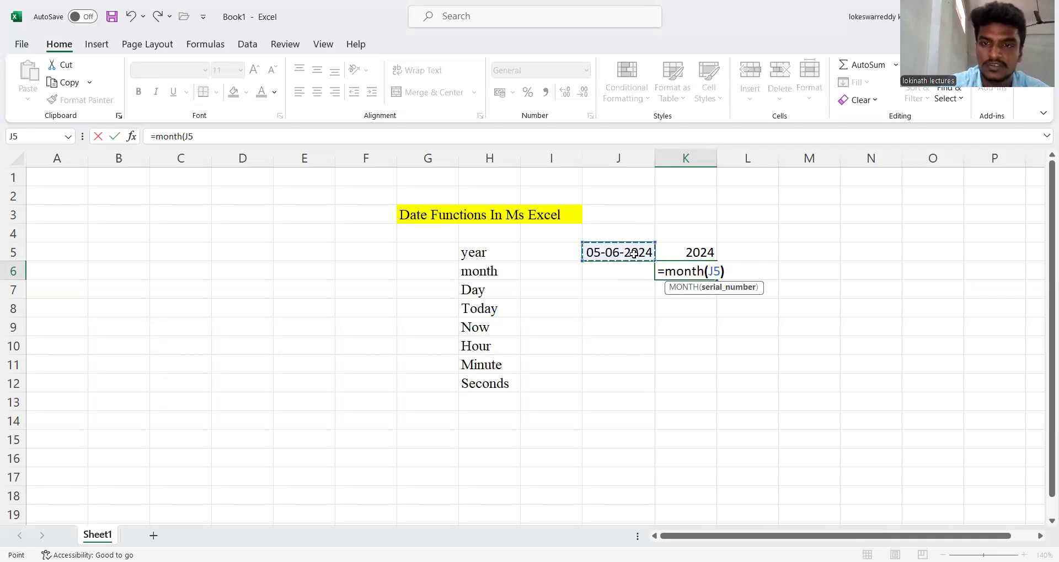
{"action": "key", "text": "Return"}
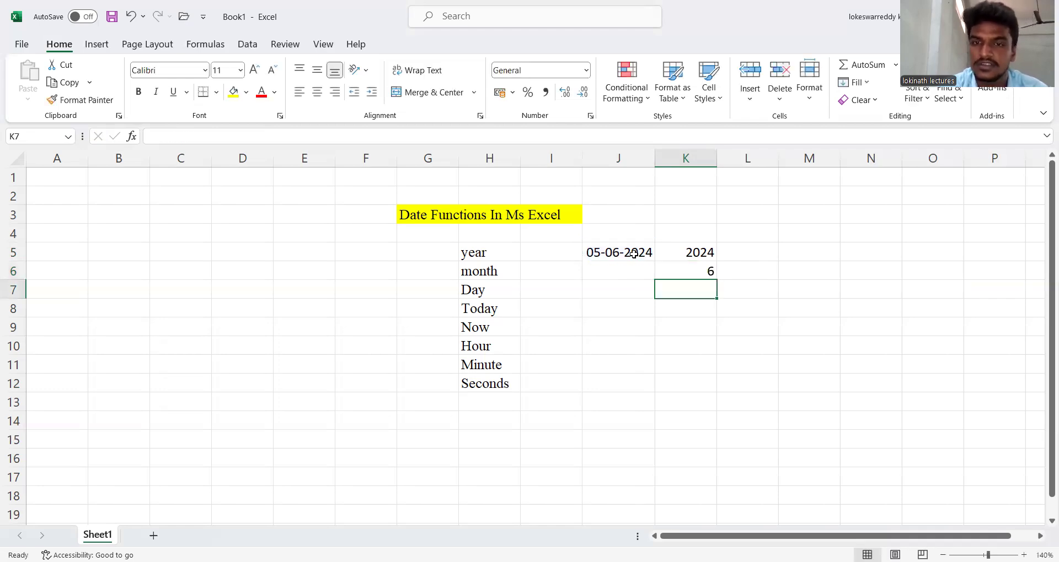
Step: Extract the day from the date in J5 into cell K7 with the formula =Day(J5)
{"action": "type", "text": "="}
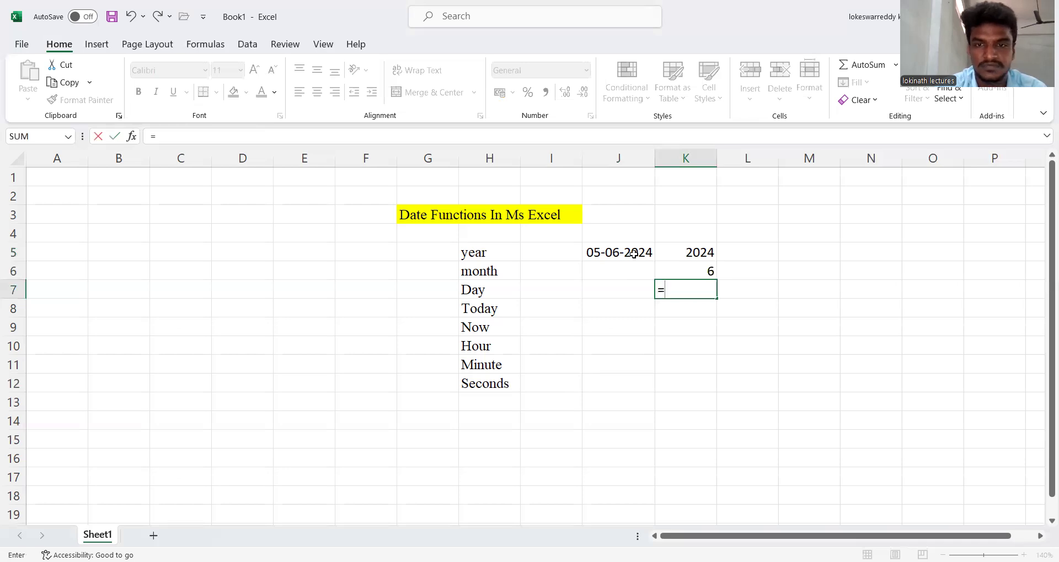
{"action": "type", "text": "Day"}
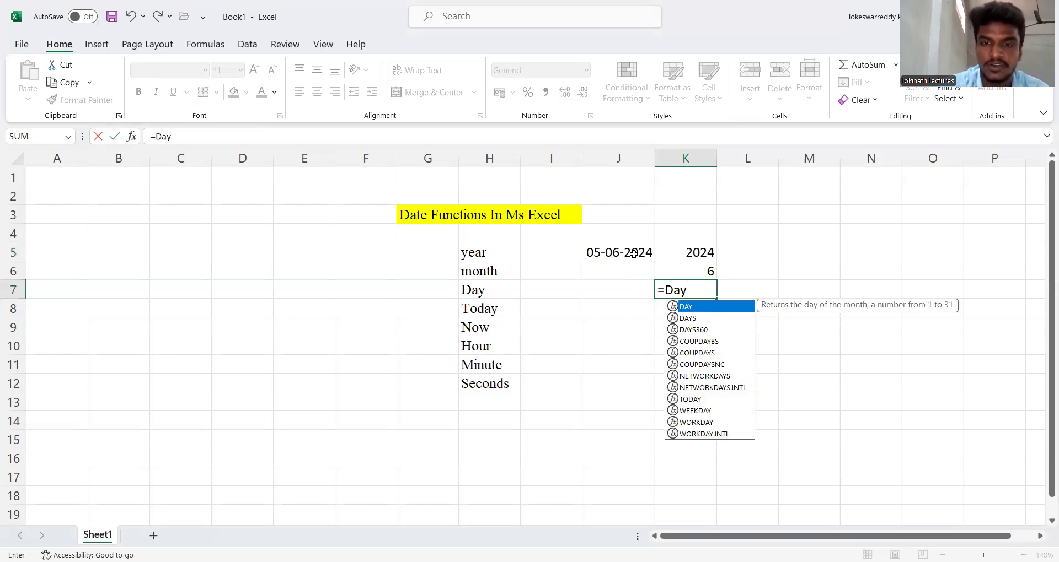
{"action": "type", "text": "("}
{"action": "left_click", "coordinate": [601, 253]}
{"action": "type", "text": ")"}
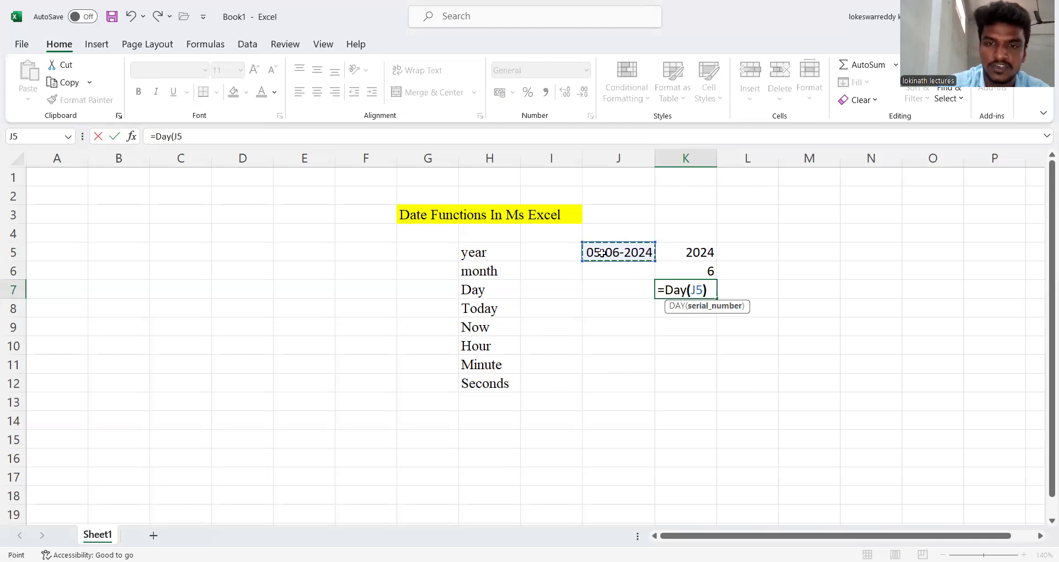
{"action": "key", "text": "Return"}
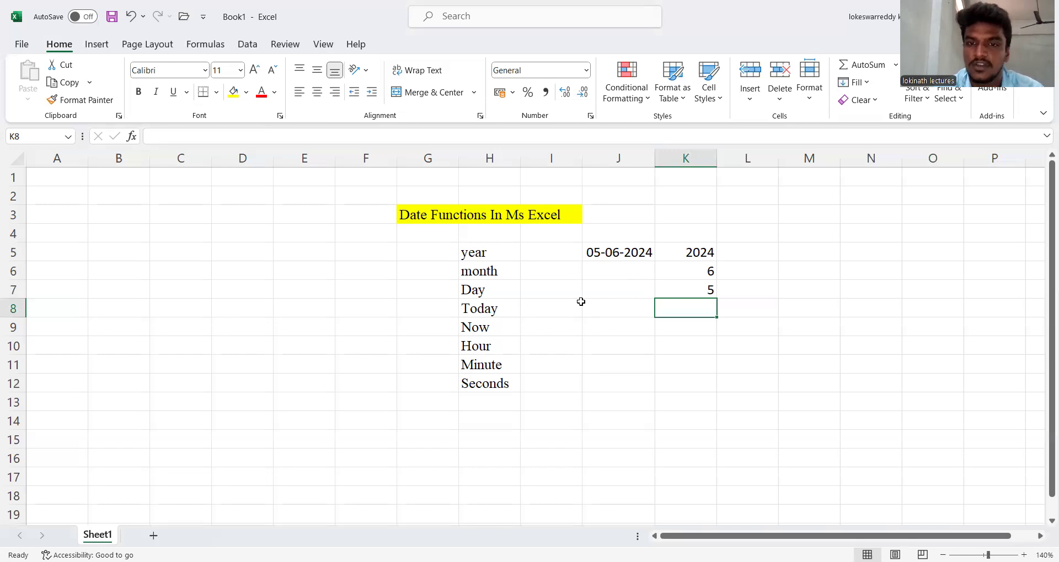
Step: Insert the current date in cell K8 with the formula =today()
{"action": "double_click", "coordinate": [664, 312]}
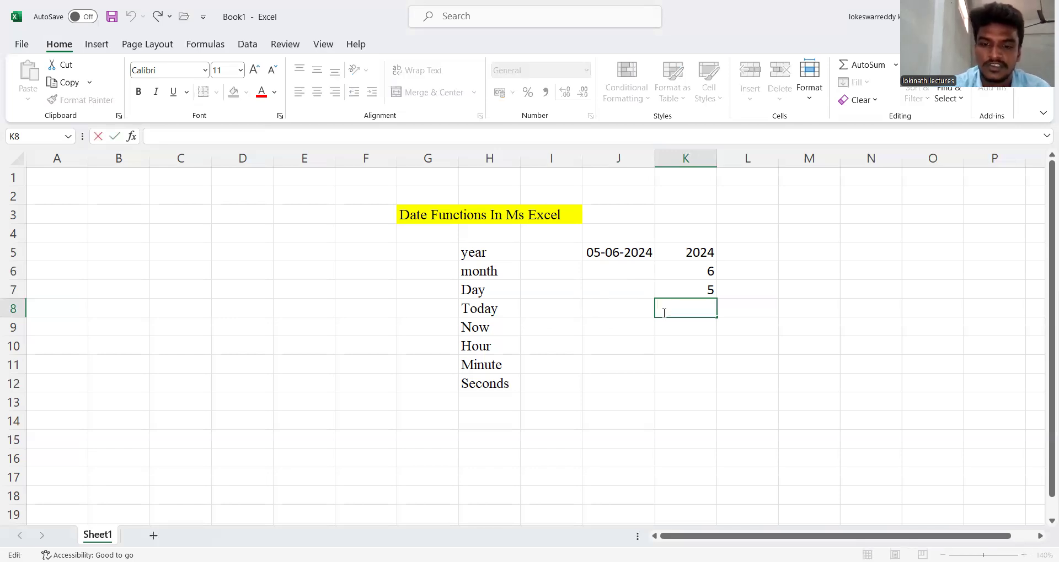
{"action": "type", "text": "="}
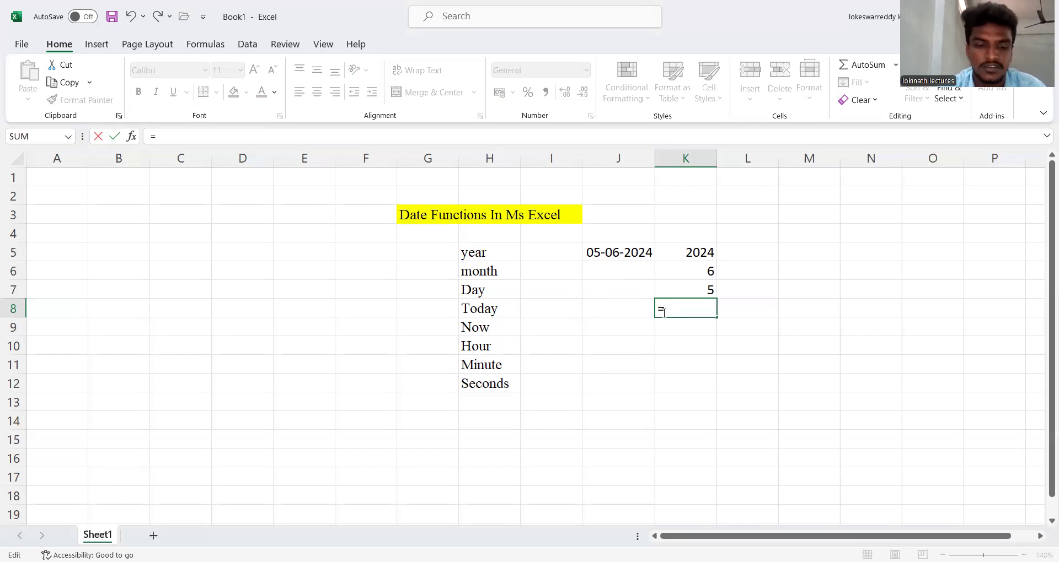
{"action": "type", "text": "today"}
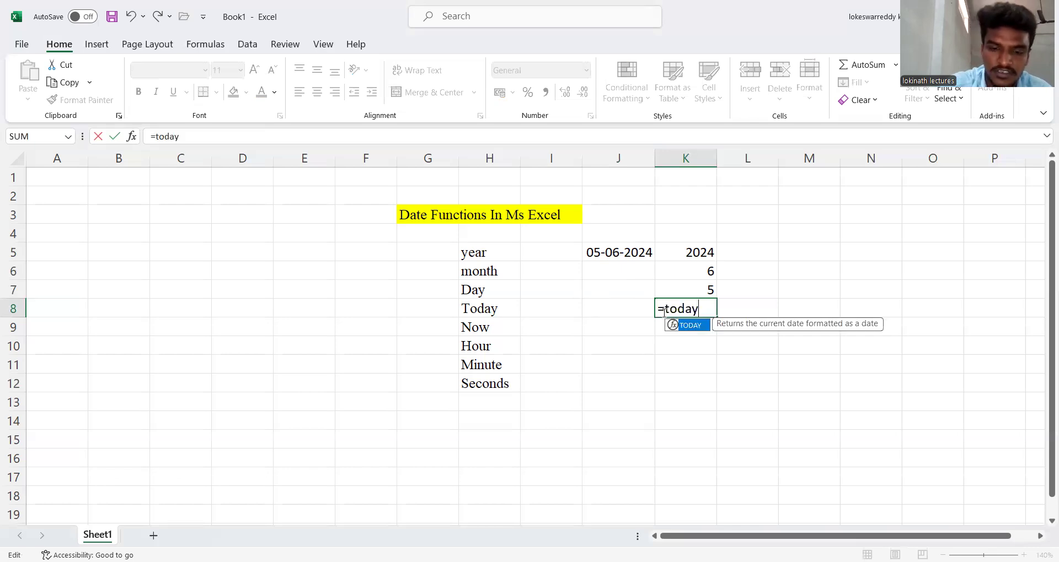
{"action": "type", "text": "()"}
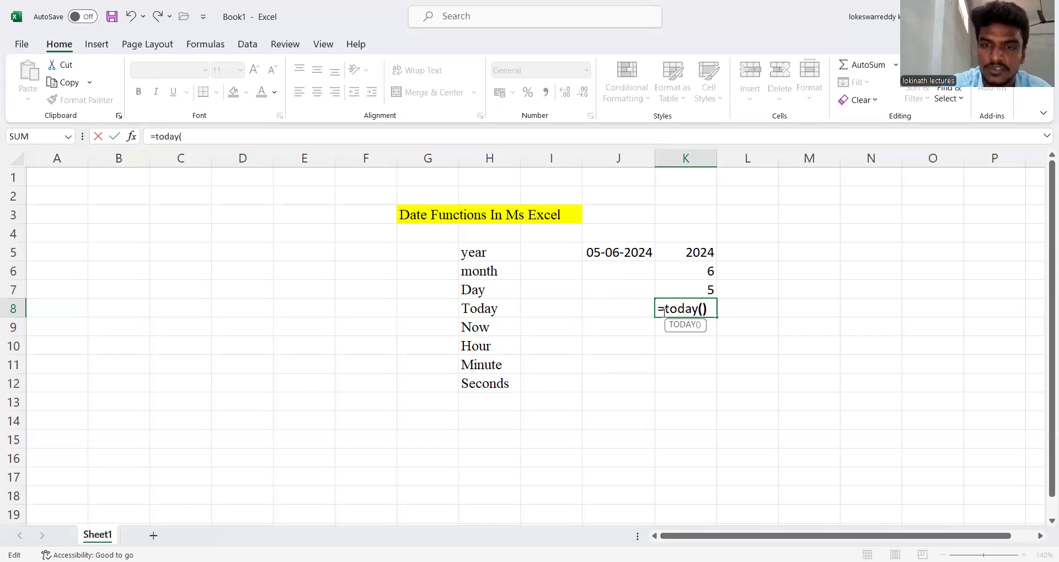
{"action": "key", "text": "Return"}
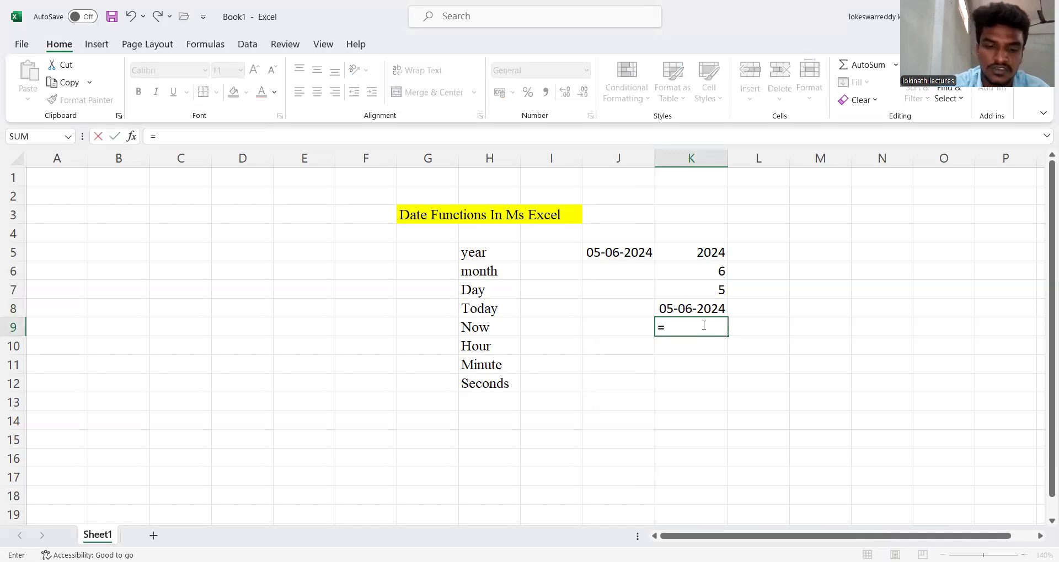
Step: Insert the current date and time in cell K9 with the formula =now()
{"action": "type", "text": "now"}
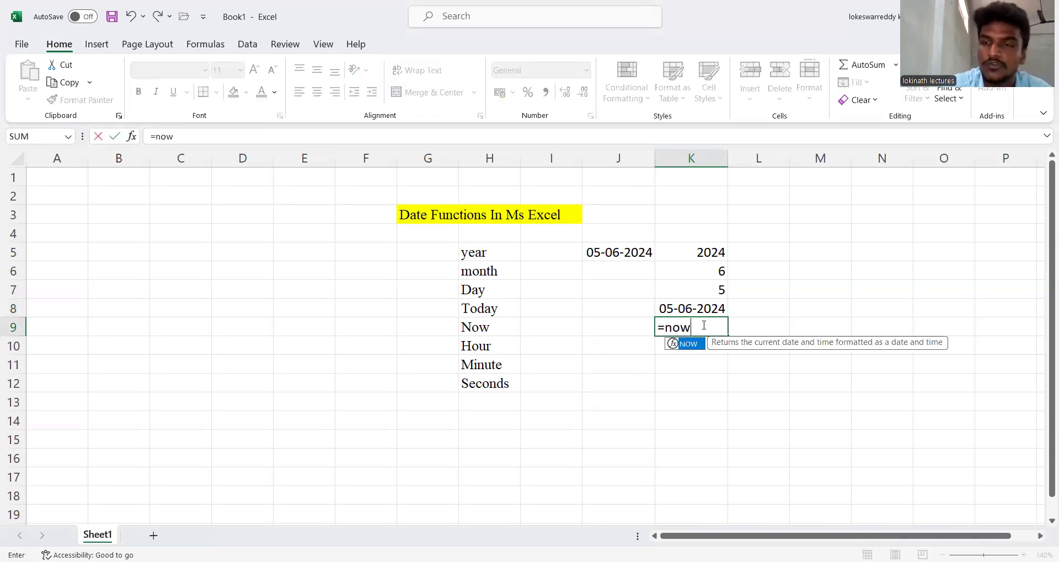
{"action": "type", "text": "("}
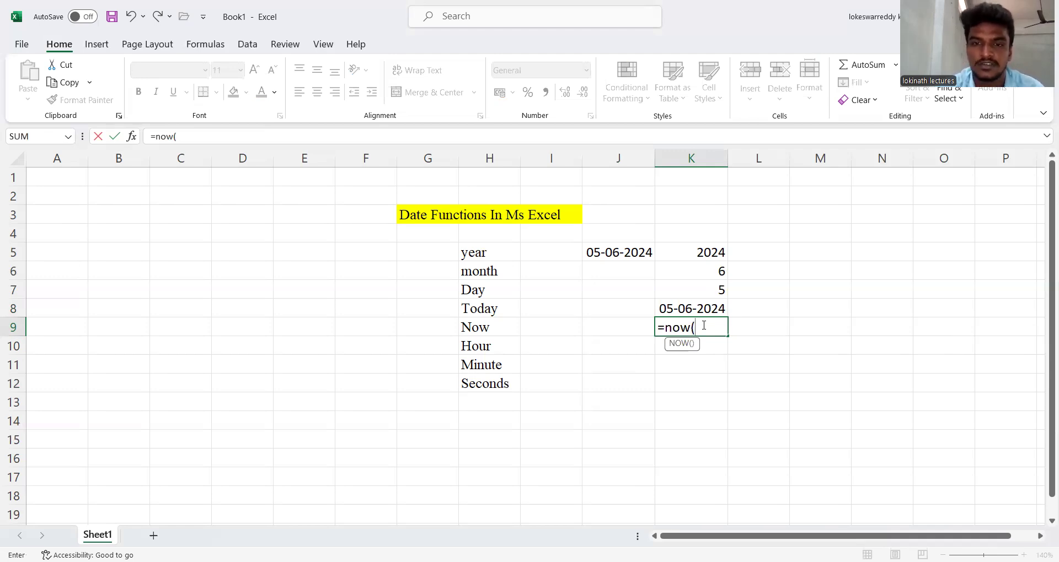
{"action": "type", "text": ")"}
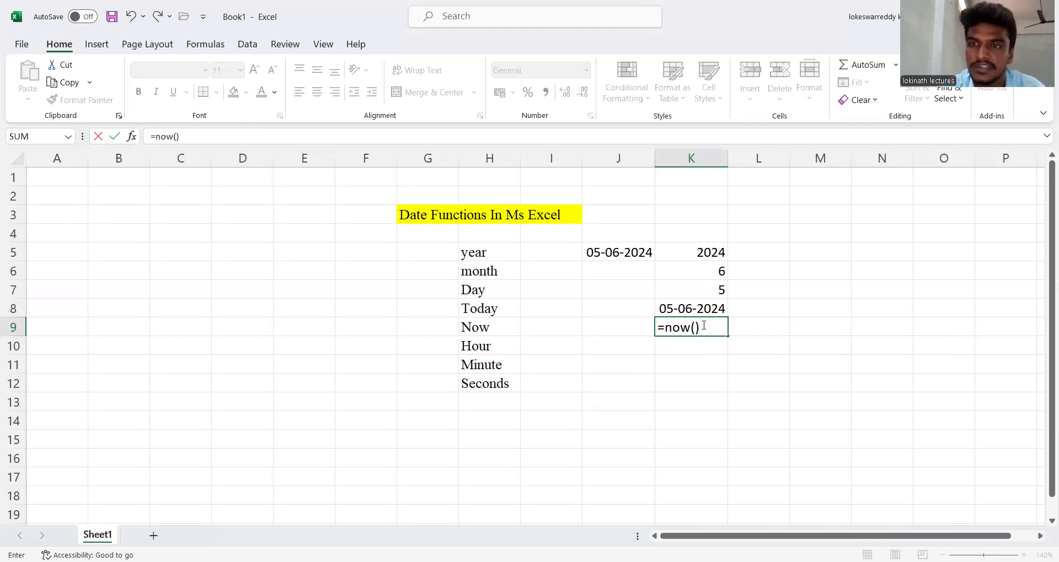
{"action": "key", "text": "Return"}
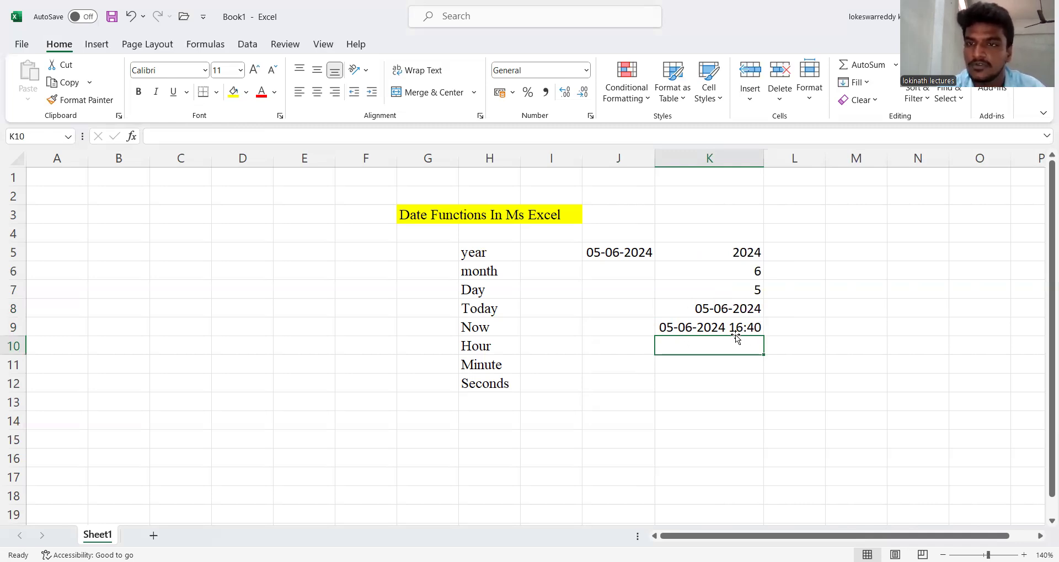
Step: Try to extract the hour in cell K10 by entering =hour and picking the date and time in K9
{"action": "double_click", "coordinate": [693, 348]}
{"action": "type", "text": "="}
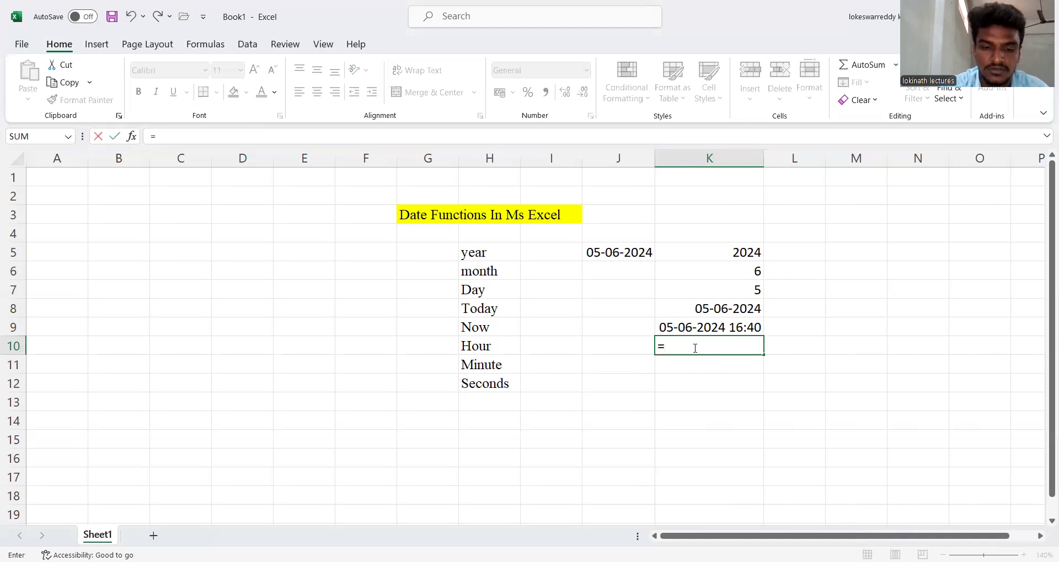
{"action": "type", "text": "hour"}
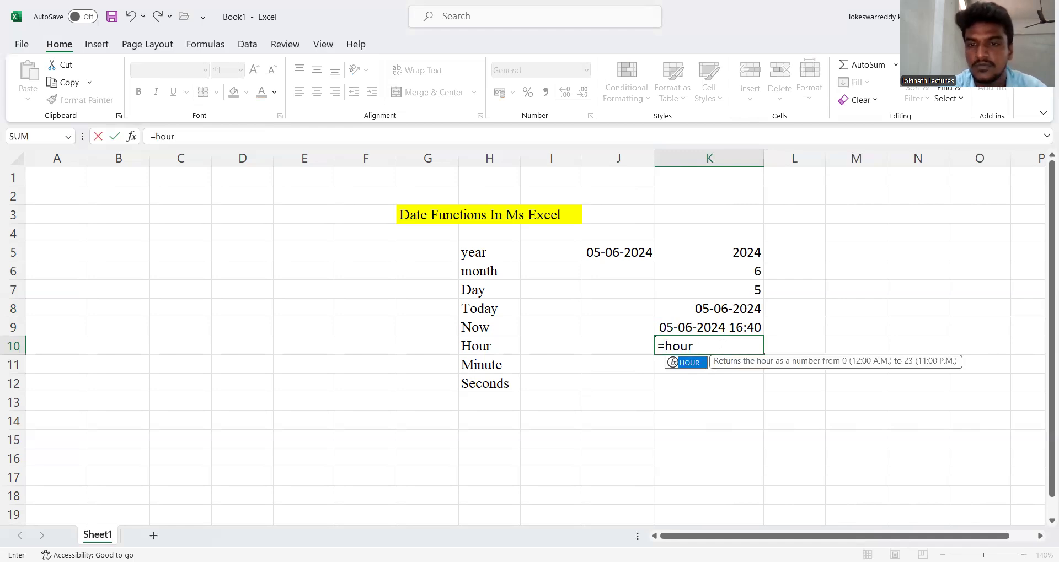
{"action": "left_click", "coordinate": [747, 329]}
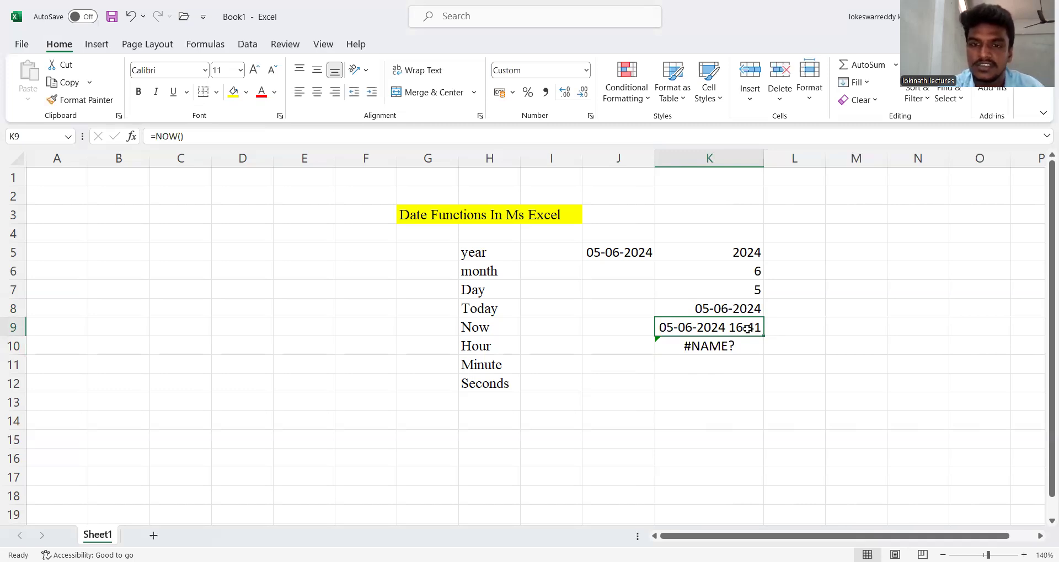
Step: Replace the faulty entry in cell K10 with the formula =hour(K9) to extract the hour from the date and time
{"action": "left_click", "coordinate": [736, 347]}
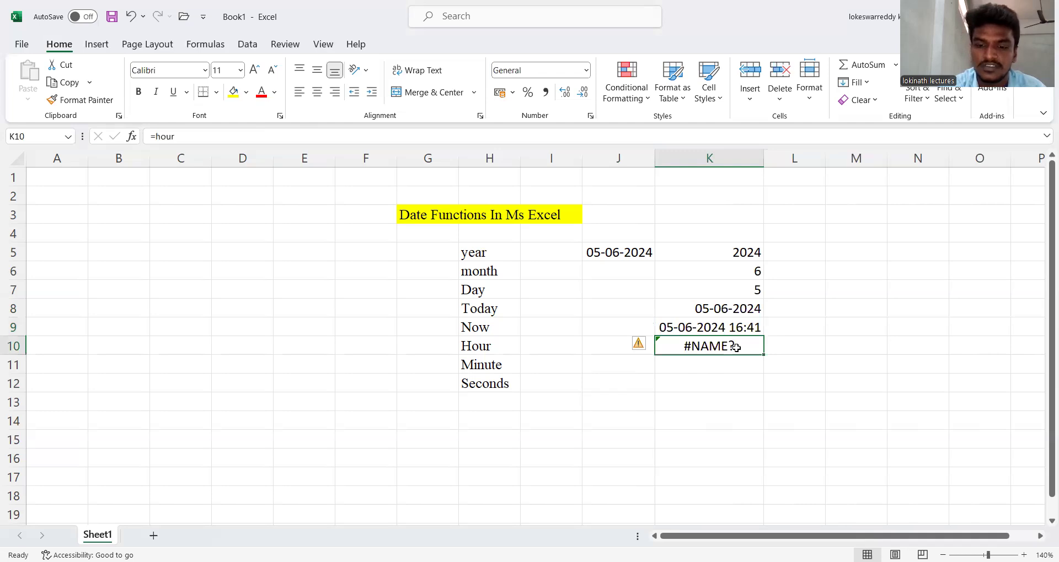
{"action": "double_click", "coordinate": [735, 347]}
{"action": "key", "text": "BackSpace"}
{"action": "key", "text": "BackSpace"}
{"action": "key", "text": "BackSpace"}
{"action": "key", "text": "BackSpace"}
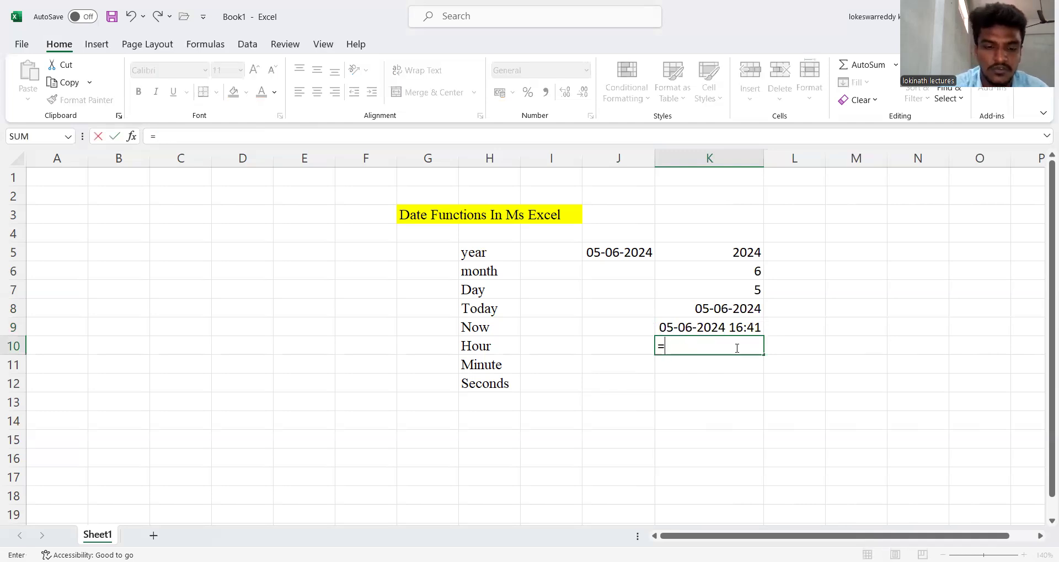
{"action": "type", "text": "hour("}
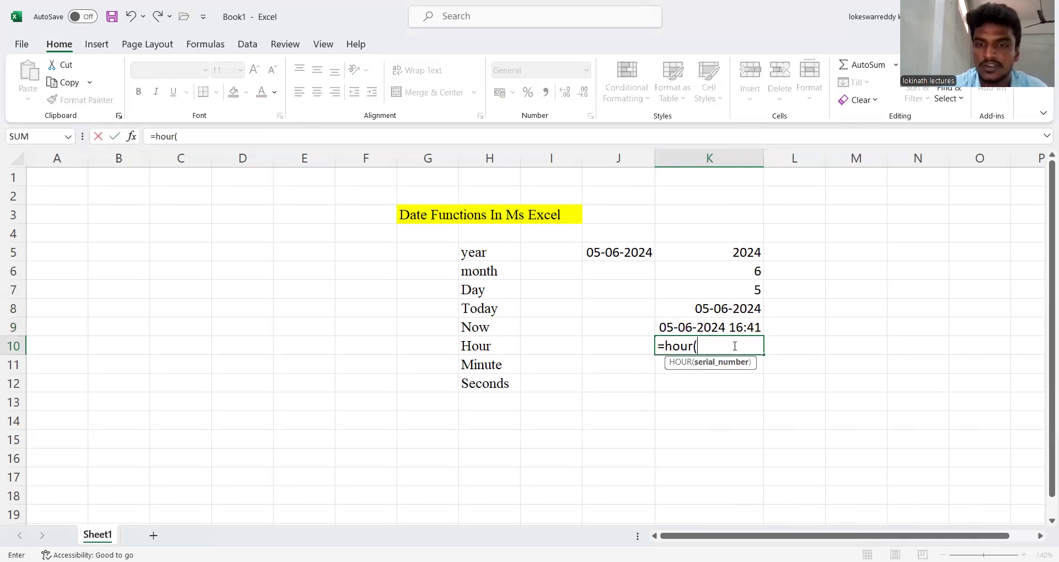
{"action": "left_click", "coordinate": [739, 326]}
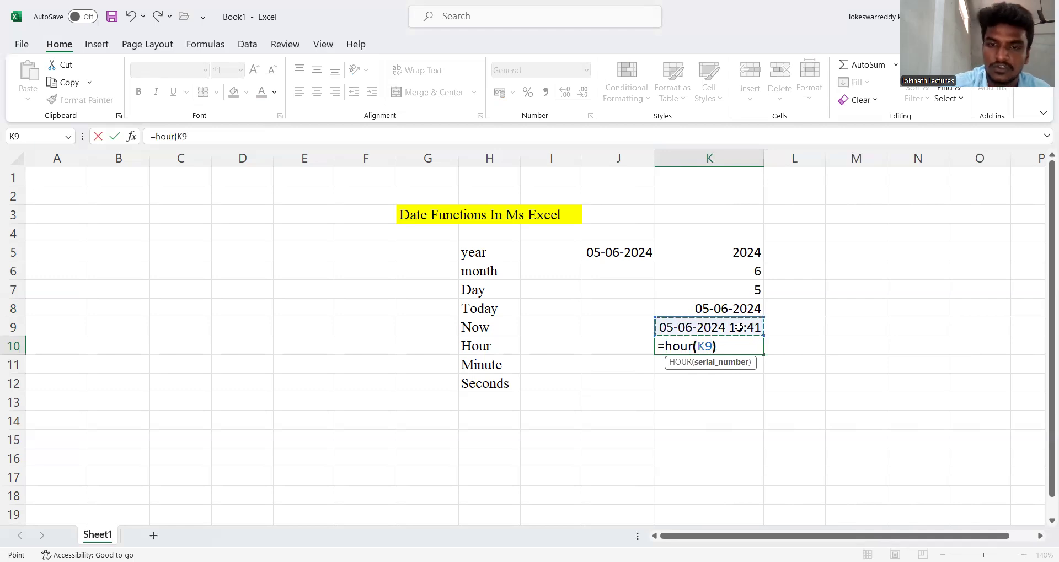
{"action": "type", "text": ")"}
{"action": "key", "text": "Return"}
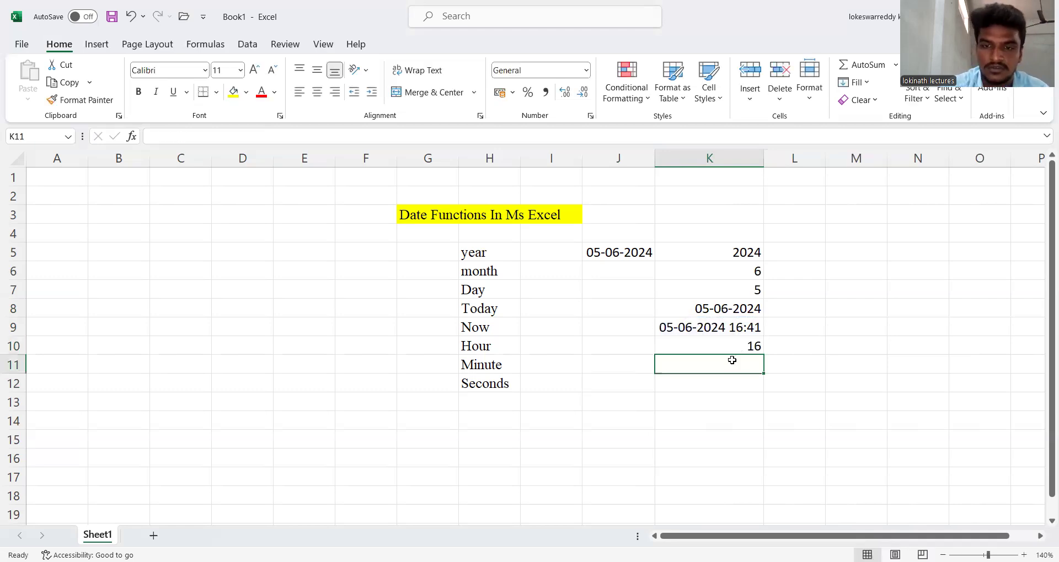
Step: Extract the minute from the date and time in K9 into cell K11 with the formula =minute(K9)
{"action": "type", "text": "="}
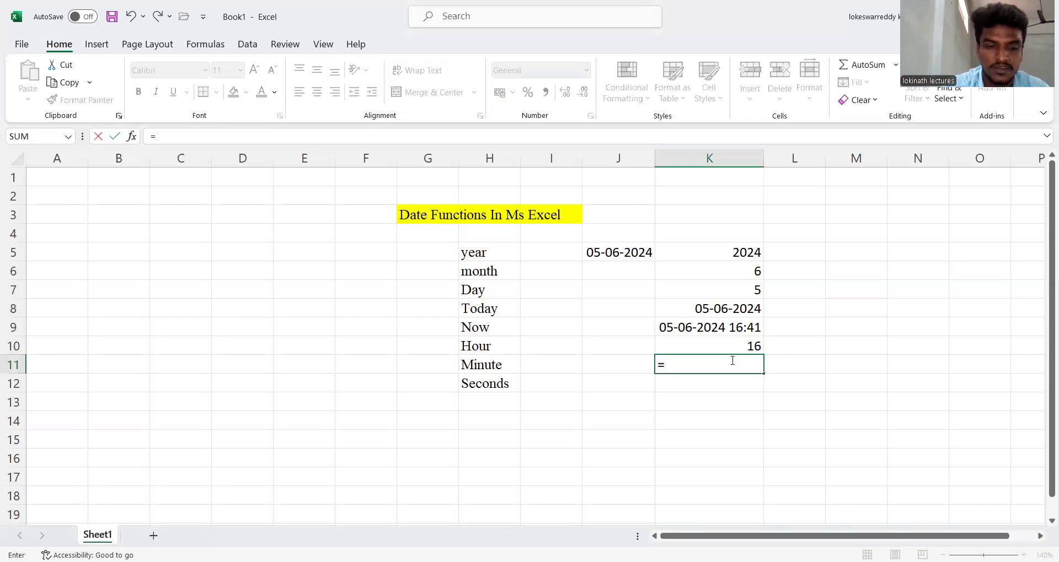
{"action": "type", "text": "minute("}
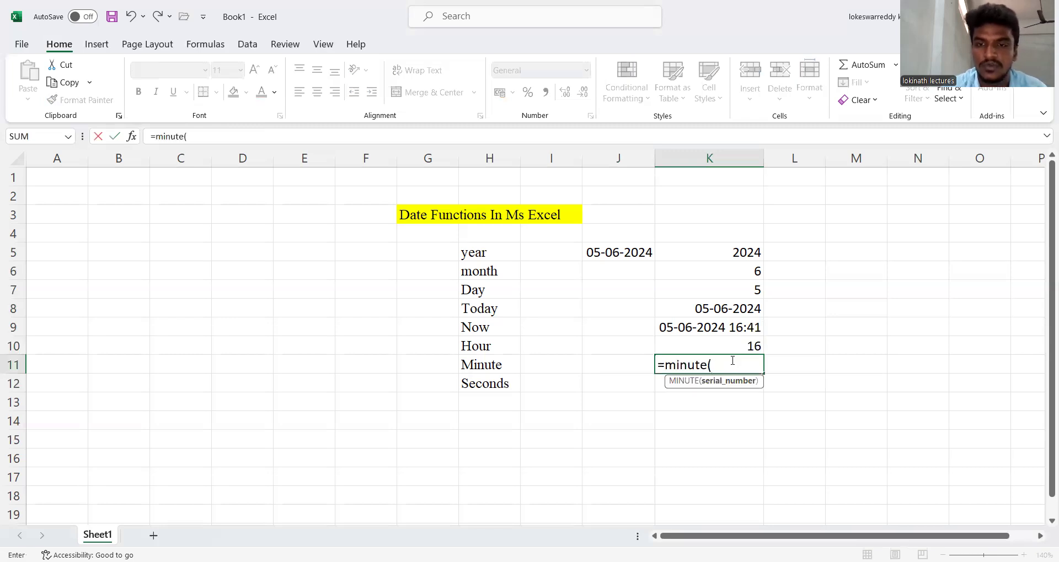
{"action": "left_click", "coordinate": [747, 327]}
{"action": "type", "text": ")"}
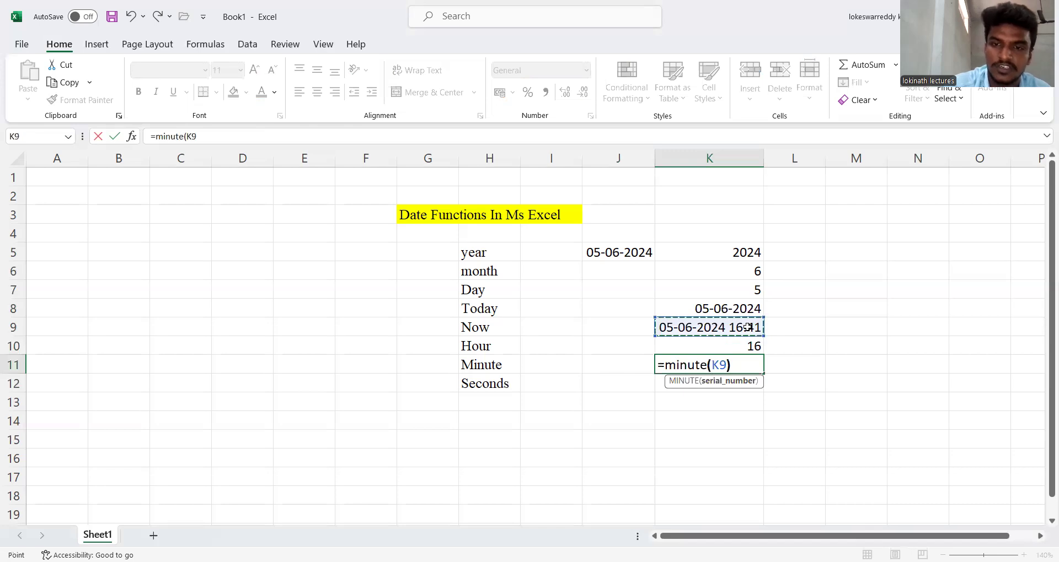
{"action": "key", "text": "Return"}
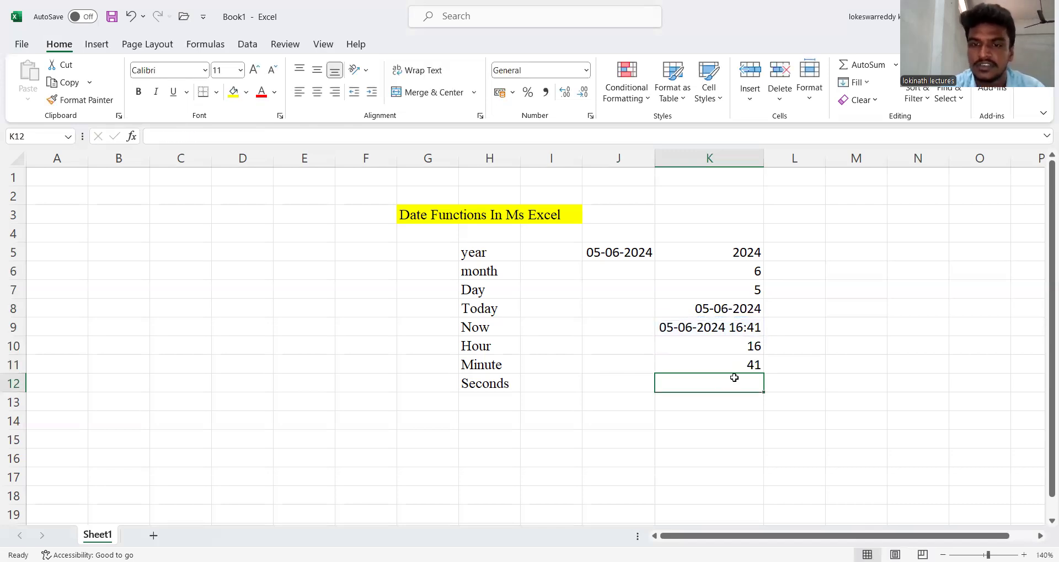
Step: Extract the seconds from the date and time in K9 into cell K12 with the formula =second(K9)
{"action": "type", "text": "="}
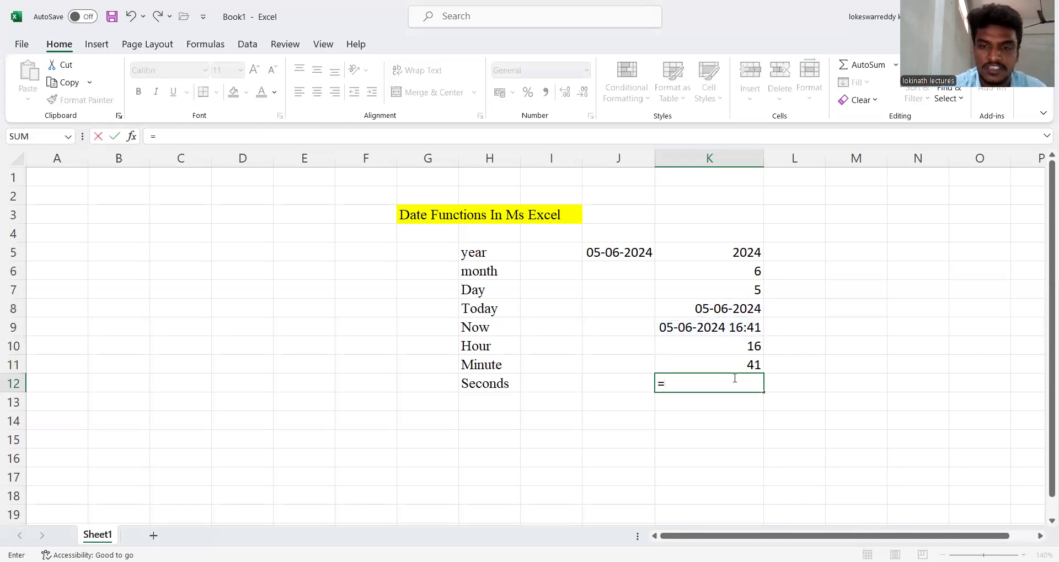
{"action": "type", "text": "second"}
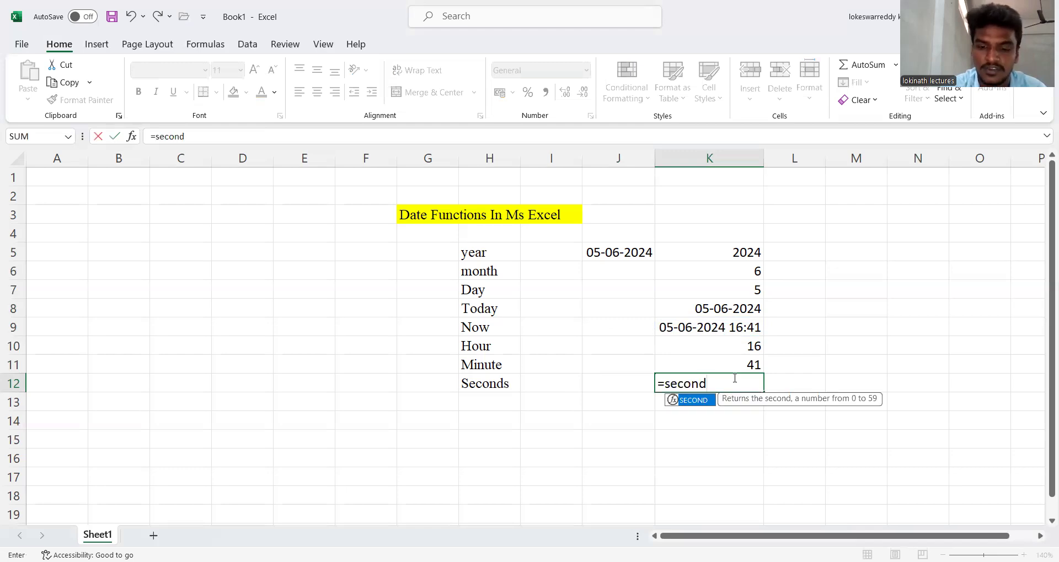
{"action": "type", "text": "("}
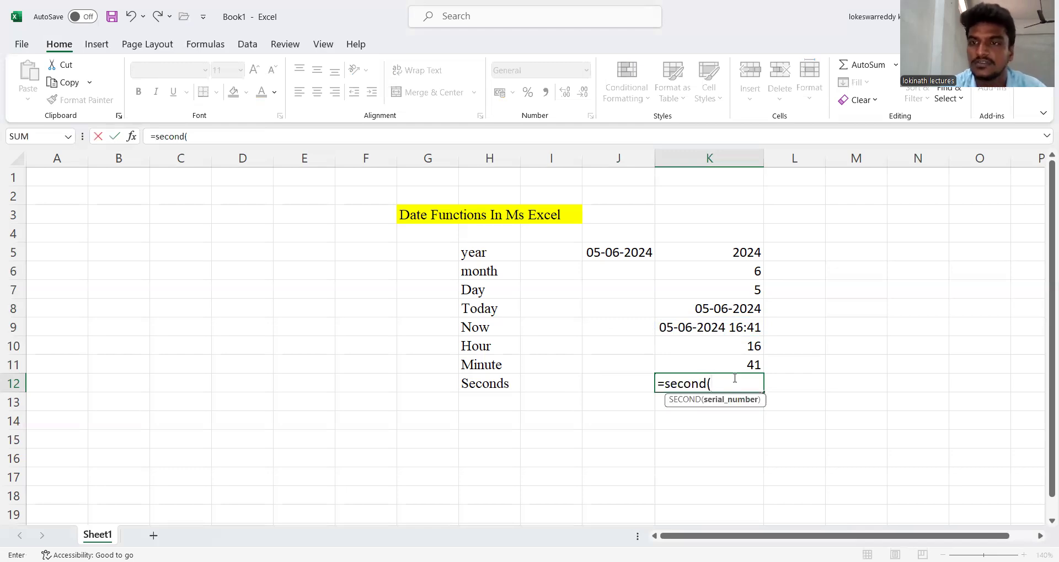
{"action": "left_click", "coordinate": [744, 326]}
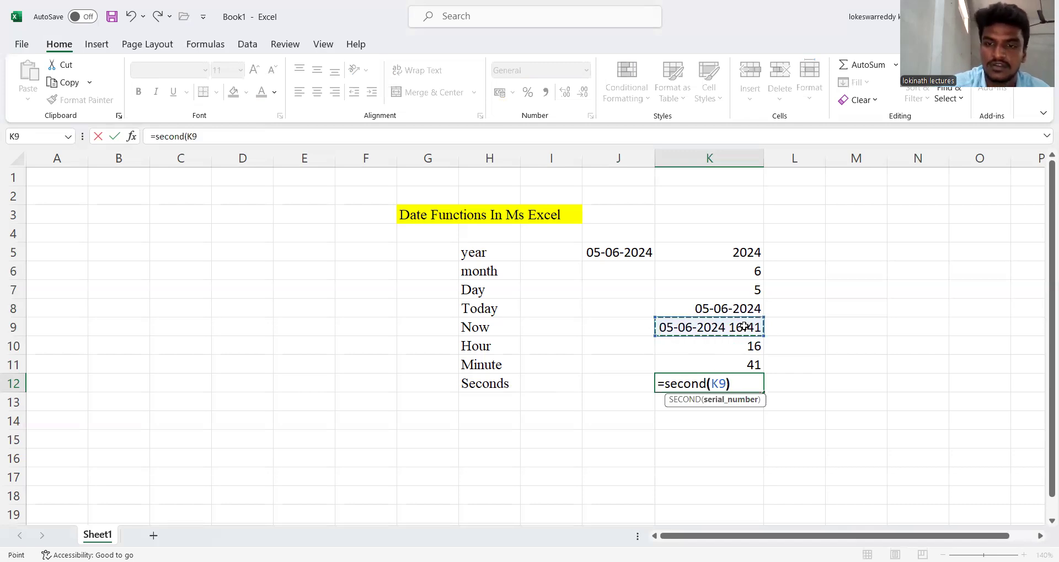
{"action": "key", "text": "Return"}
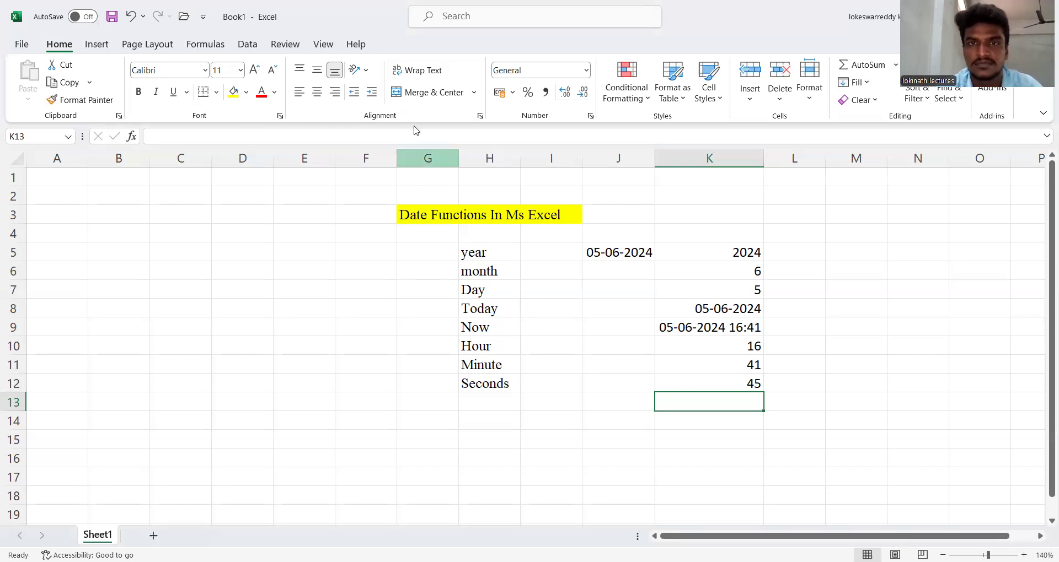
{"action": "left_click", "coordinate": [468, 32]}
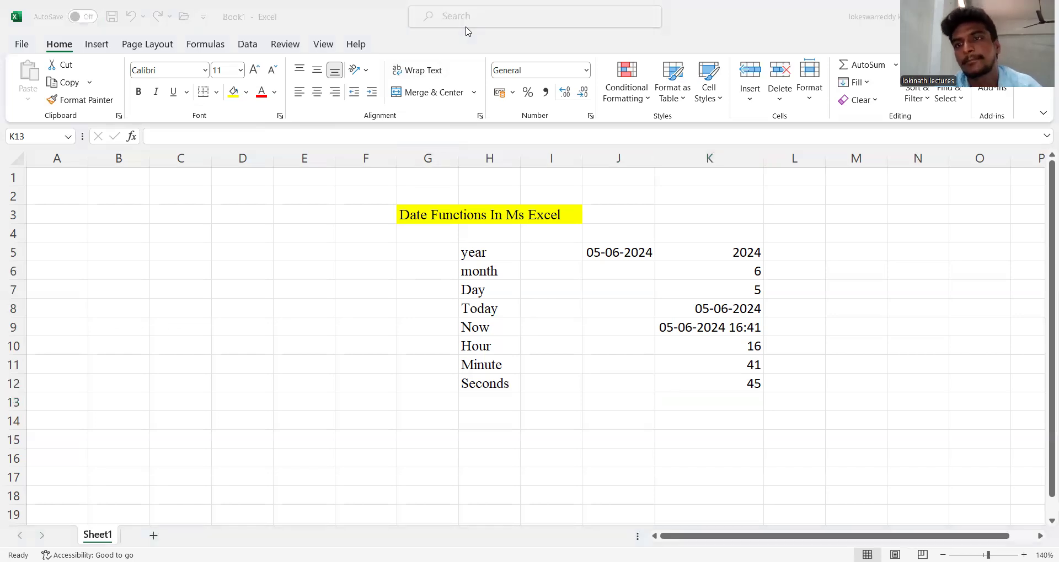